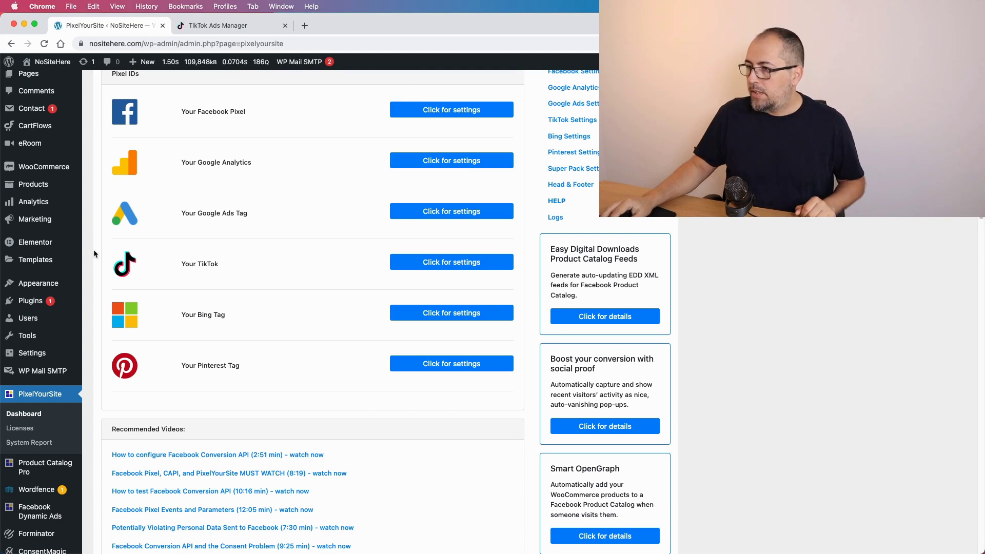
# Open TikTok's Events Manager from the Assets menu to show the App Event and Website options.
pyautogui.click(468, 265)
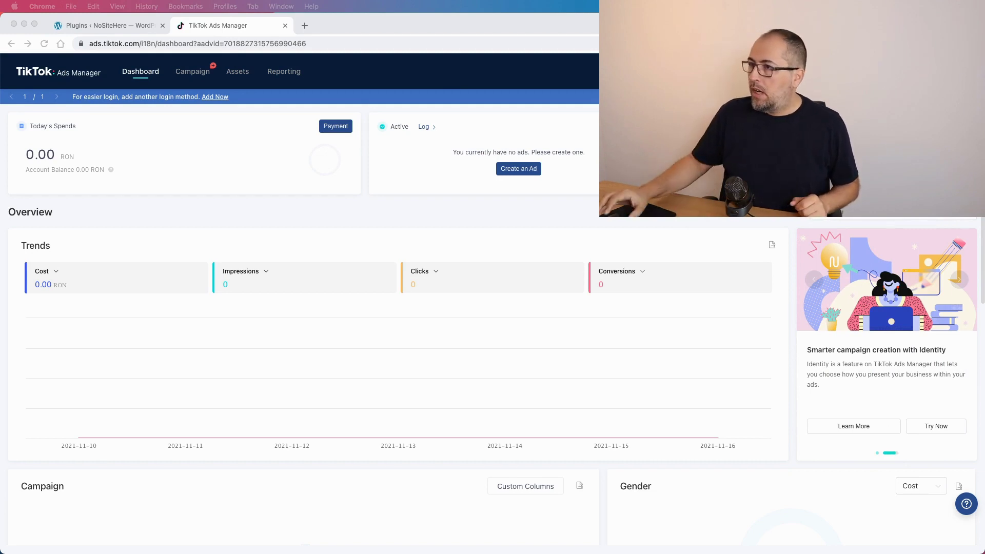
pyautogui.moveTo(237, 71)
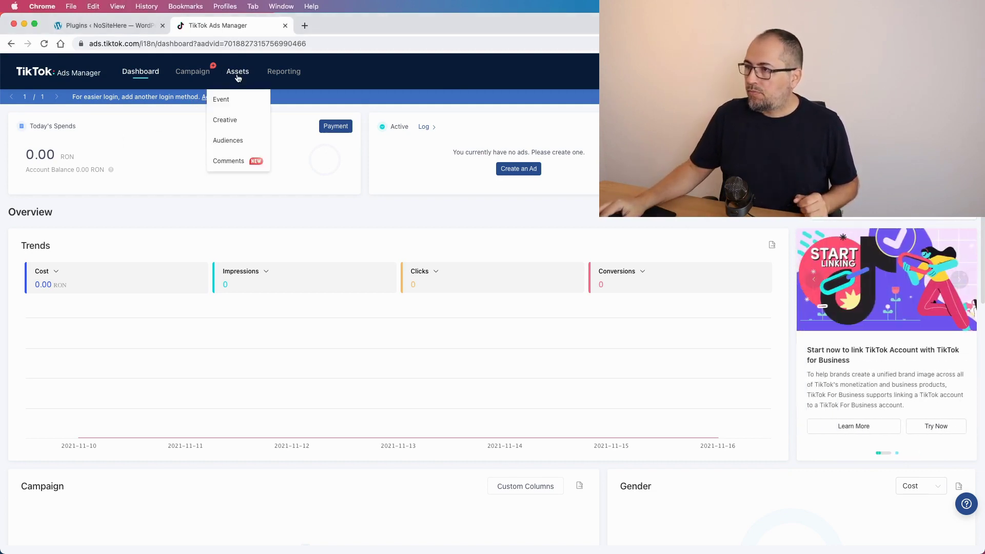
pyautogui.click(231, 101)
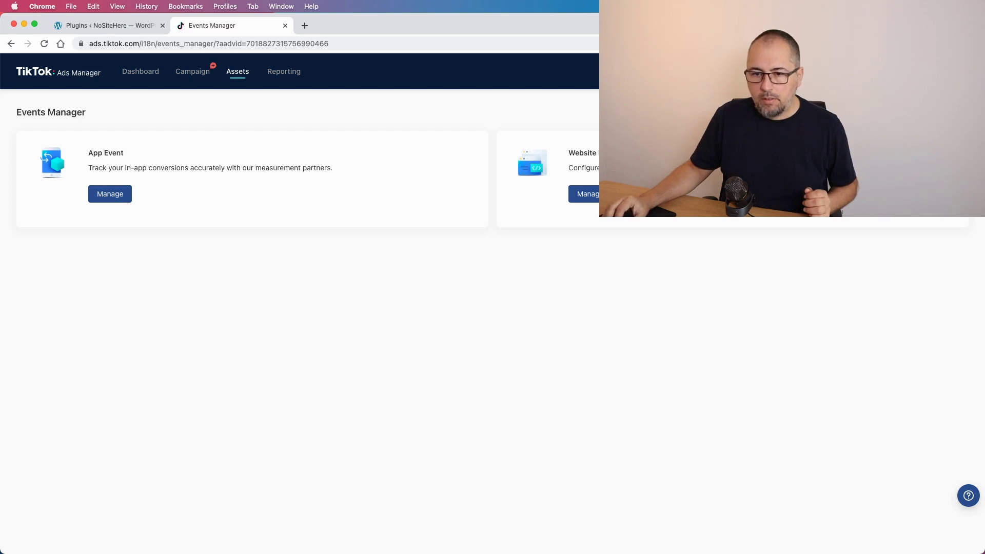
# Open the Website Pixel list showing the existing Test 2 and Testing Pixel pixels.
pyautogui.press('super+Tab')
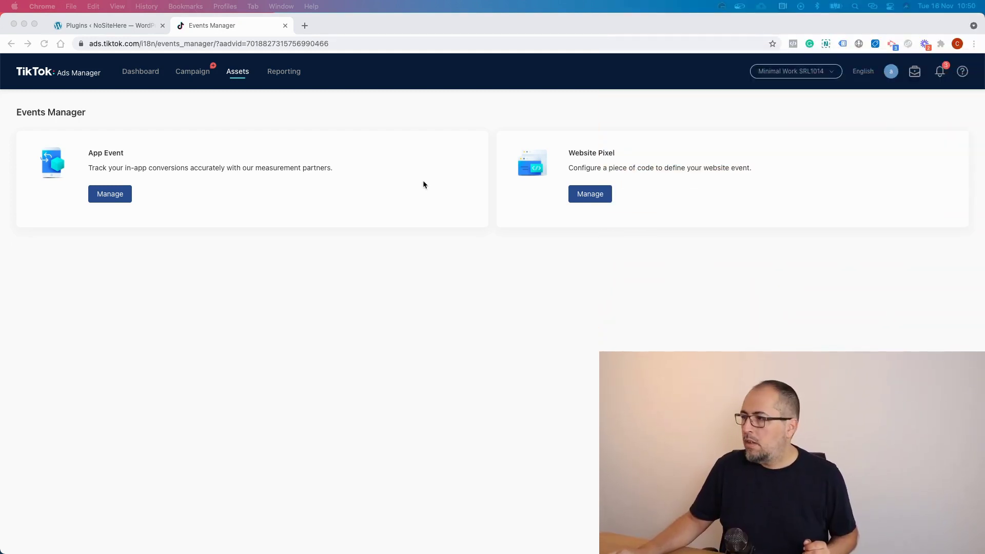
pyautogui.click(530, 302)
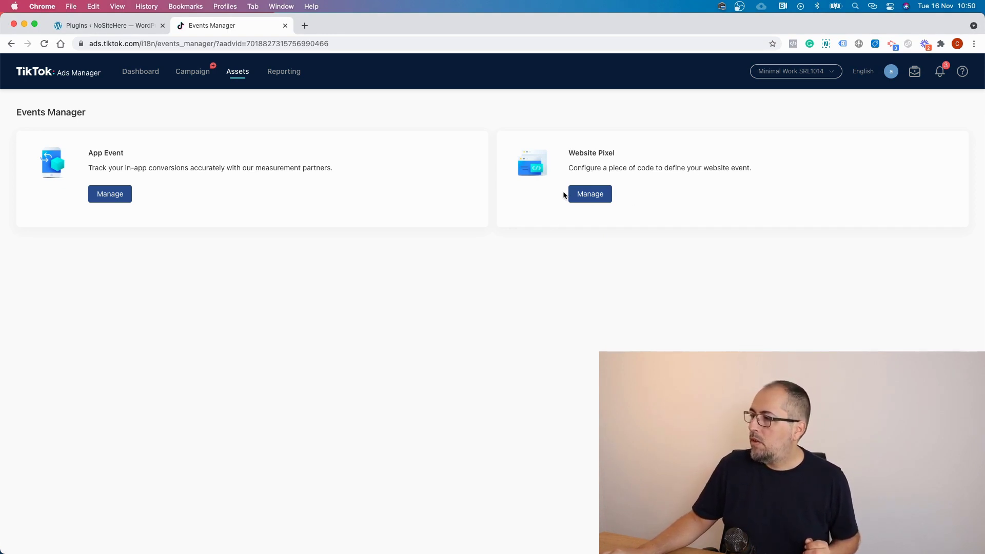
pyautogui.click(589, 195)
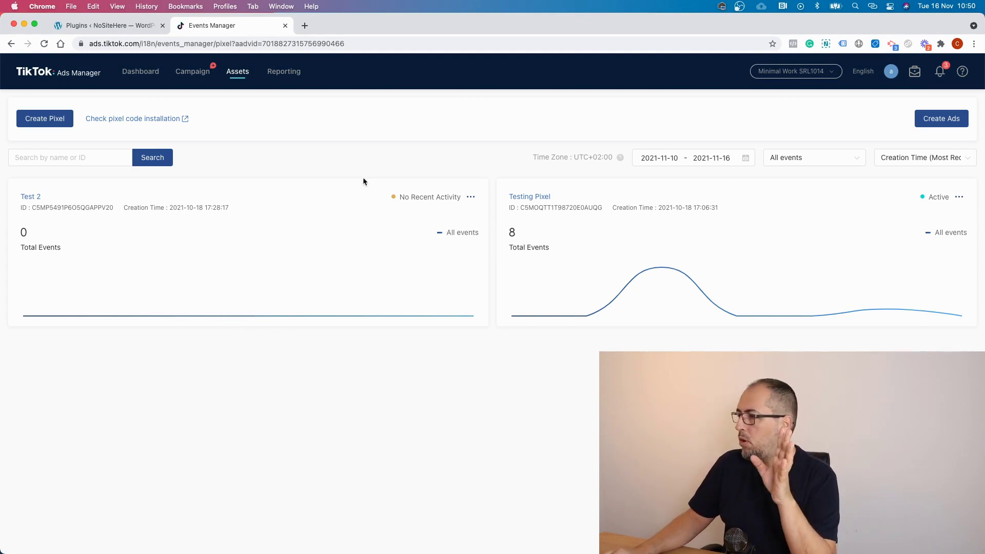
# Create a pixel named NoSiteHere using manual code installation in Developer Mode.
pyautogui.click(28, 122)
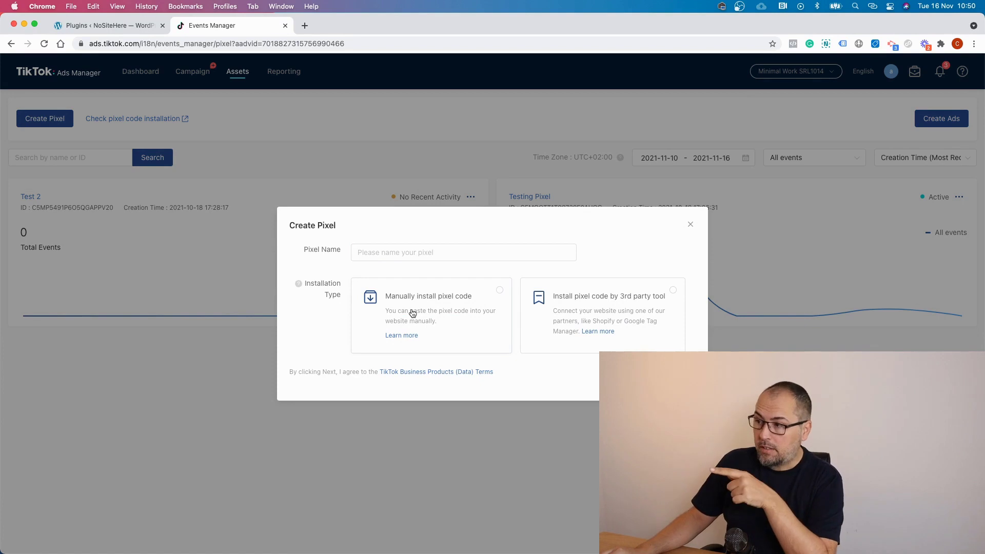
pyautogui.click(411, 251)
pyautogui.write('NoSiteHere')
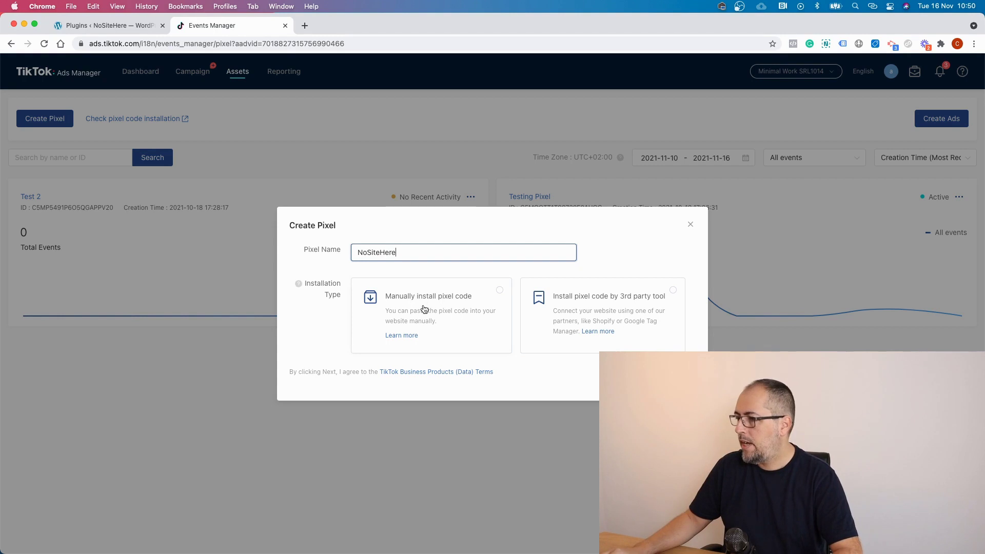
pyautogui.click(424, 308)
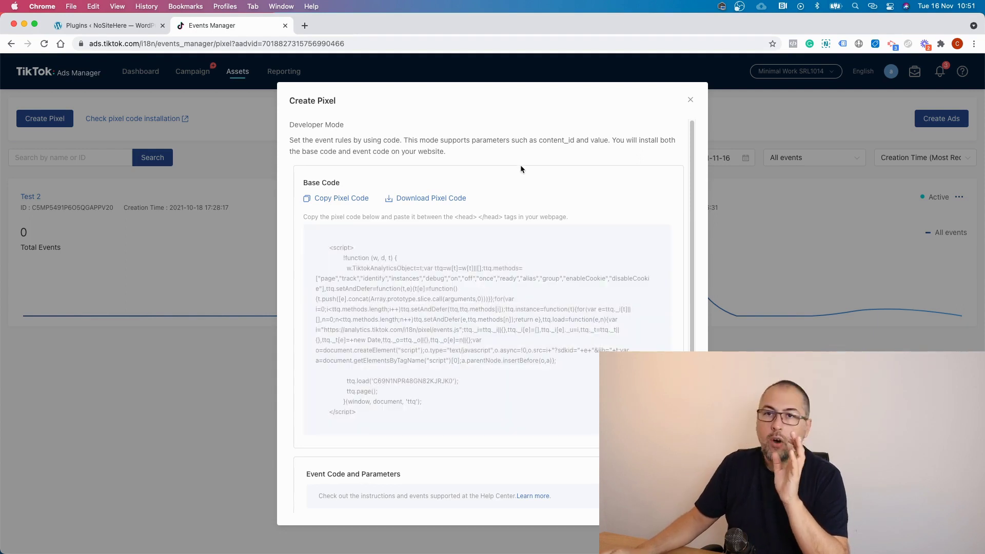
pyautogui.scroll(-3, 520, 169)
pyautogui.scroll(-2, 520, 169)
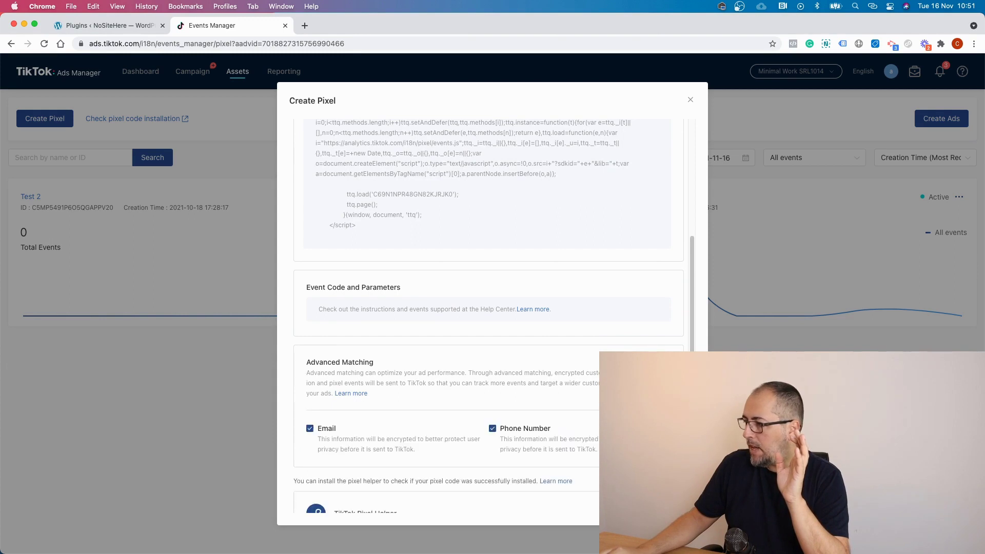
pyautogui.scroll(-1, 460, 375)
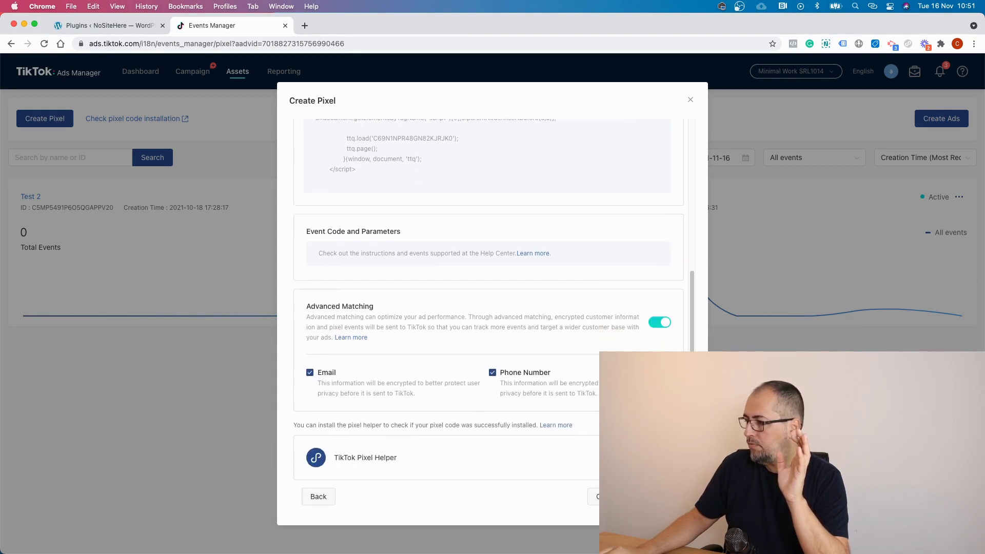
# Finish creating NoSiteHere and copy its pixel ID from the detail page.
pyautogui.click(631, 497)
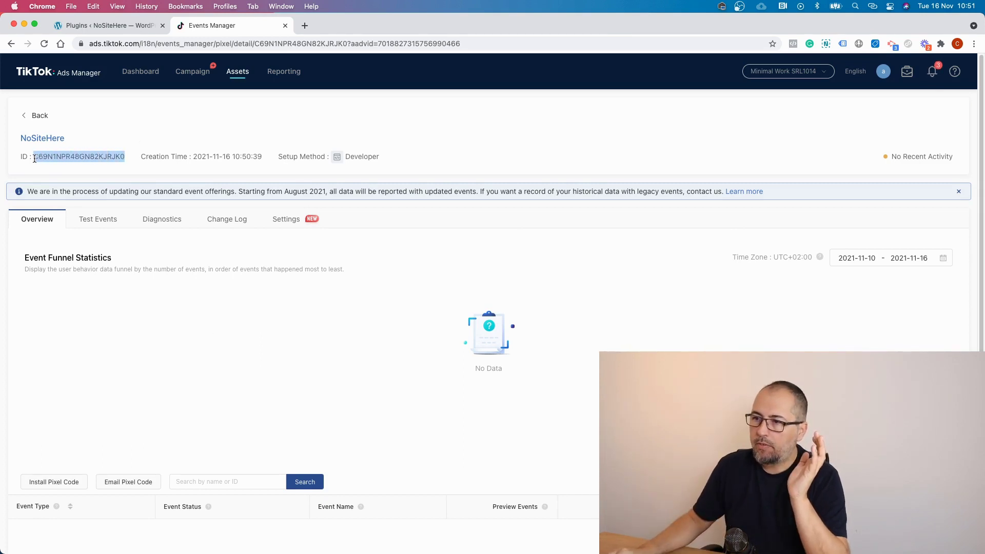
pyautogui.rightClick(56, 156)
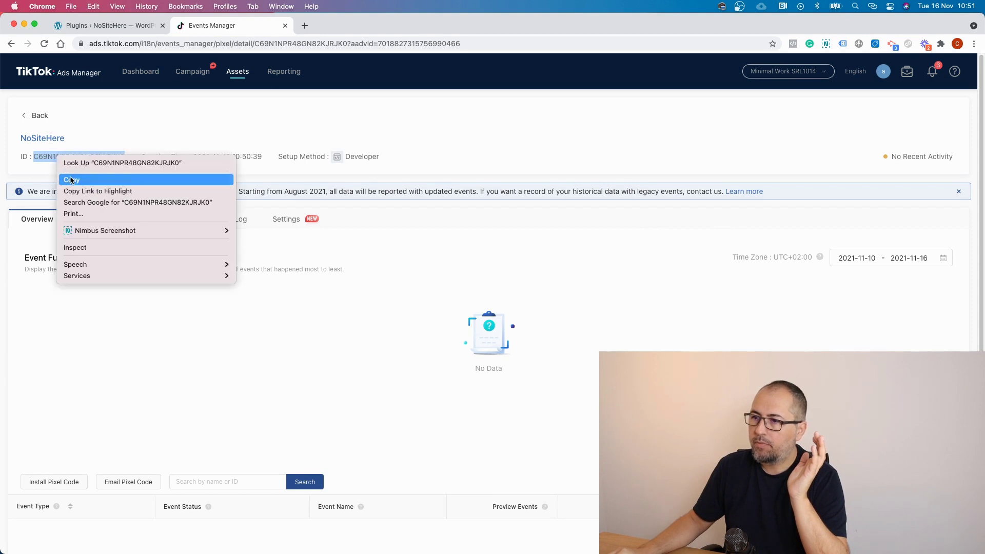
pyautogui.click(70, 178)
# Paste the NoSiteHere pixel ID over PixelYourSite's old TikTok ID and save the settings.
pyautogui.click(98, 29)
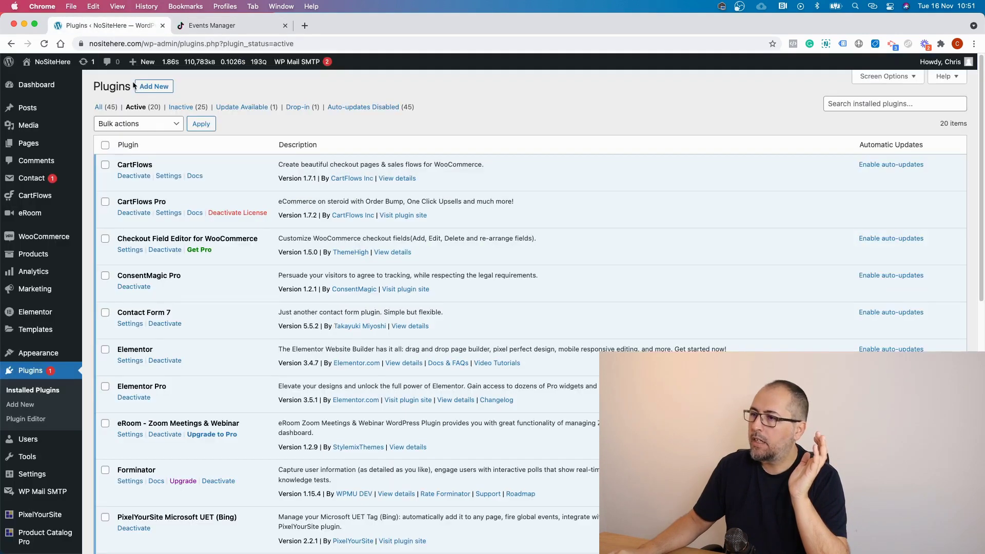
pyautogui.scroll(-5, 40, 320)
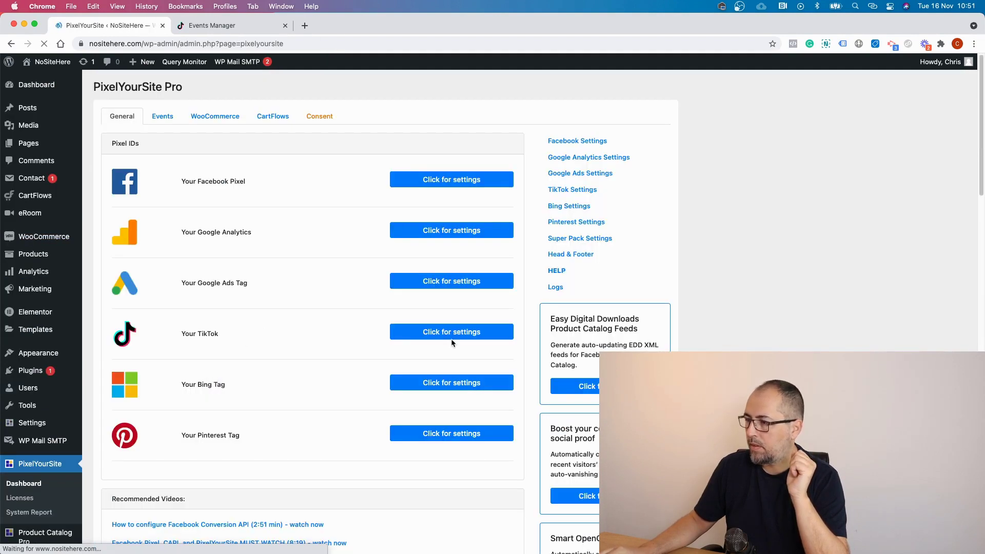
pyautogui.click(452, 332)
pyautogui.scroll(-1, 265, 343)
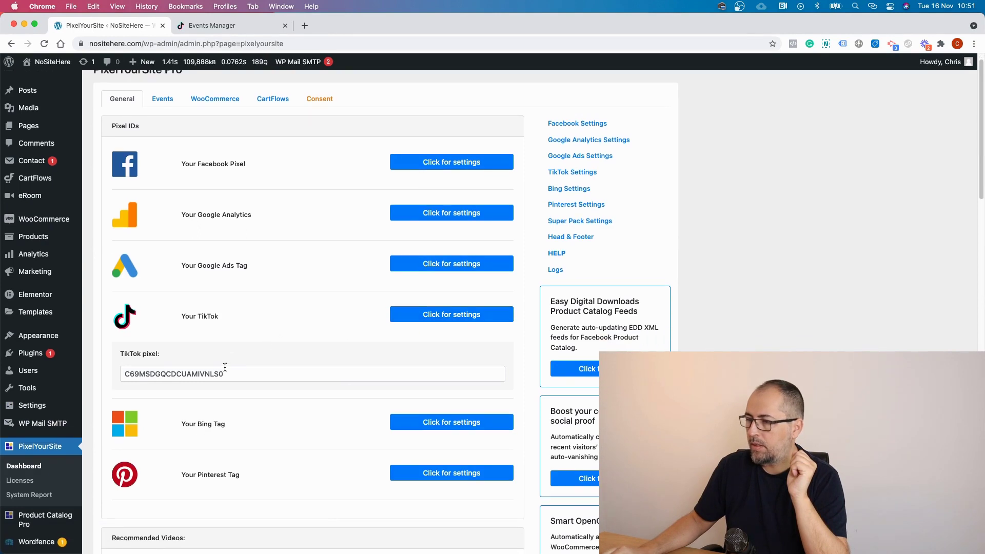
pyautogui.doubleClick(225, 368)
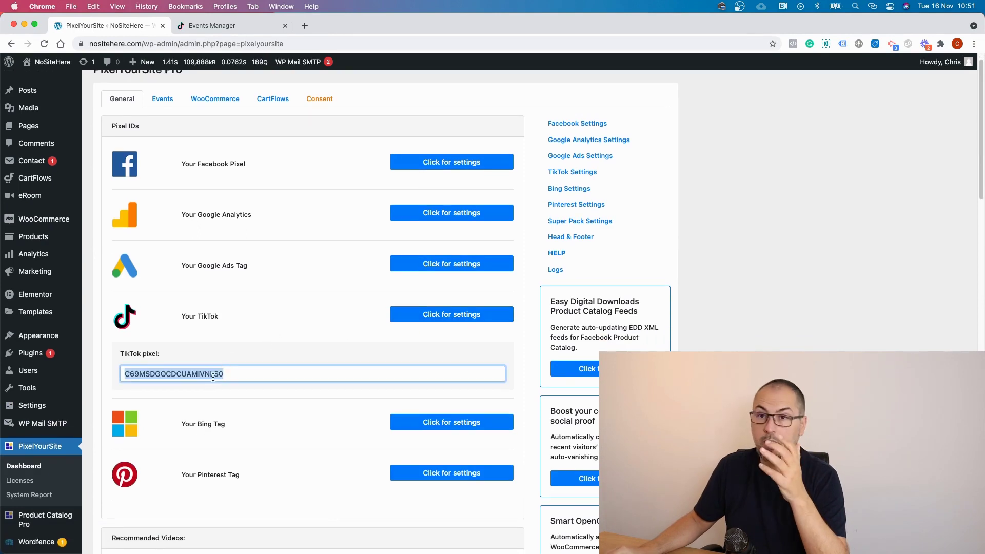
pyautogui.rightClick(213, 377)
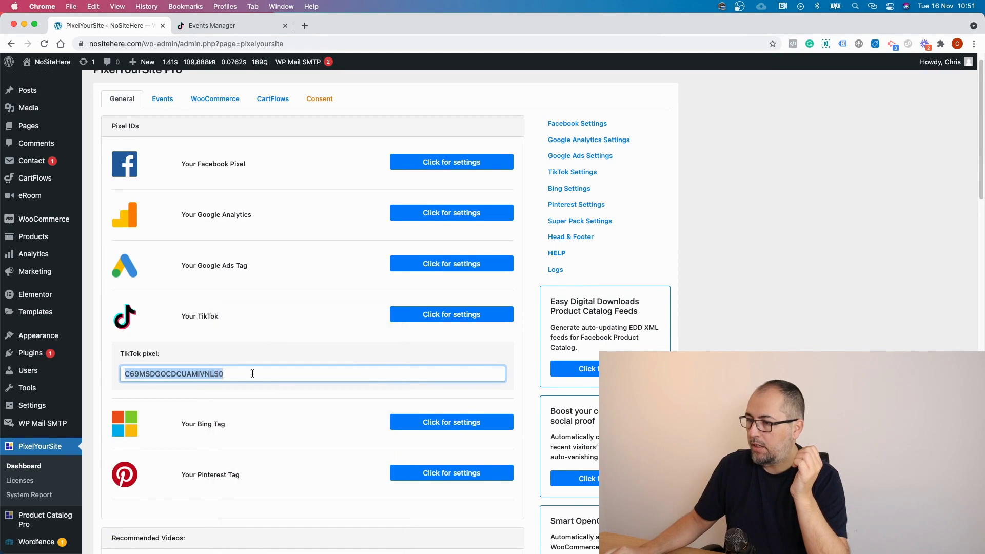
pyautogui.click(260, 329)
pyautogui.scroll(-10, 260, 328)
pyautogui.scroll(-10, 259, 328)
pyautogui.scroll(-5, 260, 329)
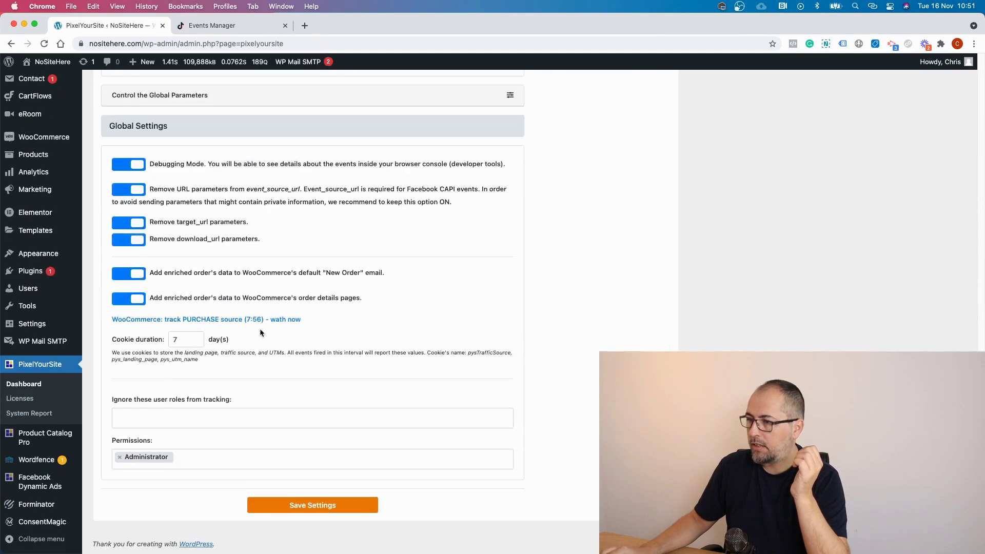
pyautogui.scroll(10, 260, 329)
pyautogui.scroll(10, 260, 329)
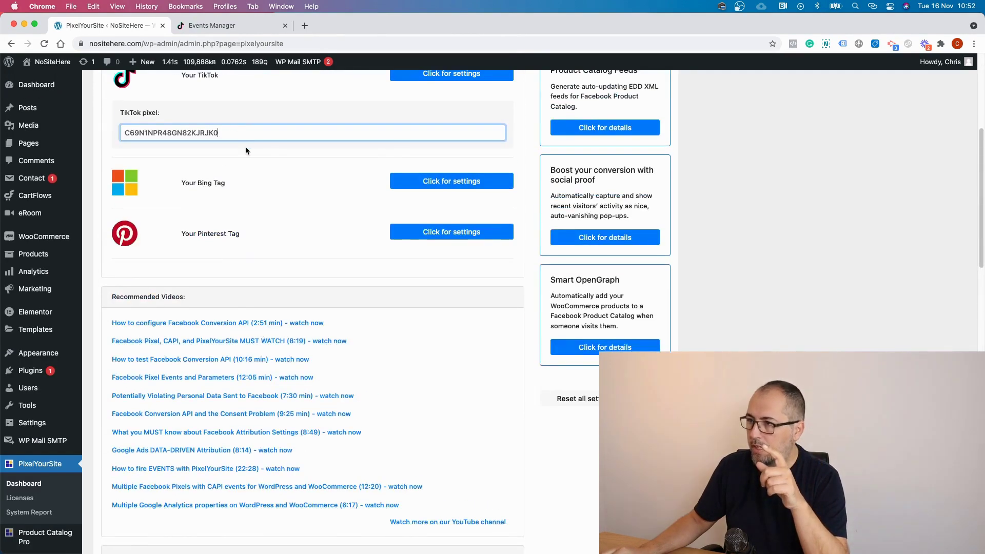
pyautogui.scroll(1, 246, 151)
pyautogui.scroll(-10, 253, 205)
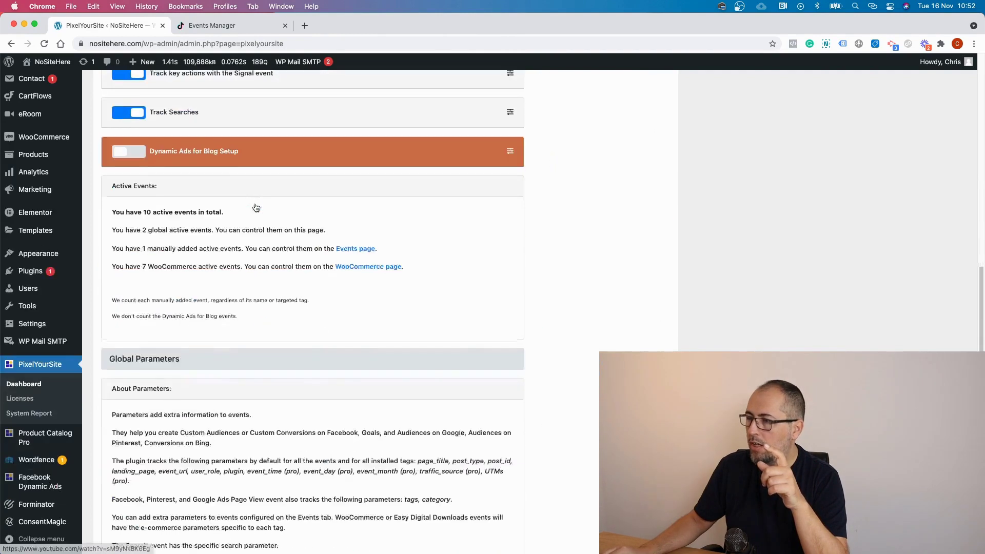
pyautogui.scroll(-10, 254, 206)
pyautogui.click(316, 506)
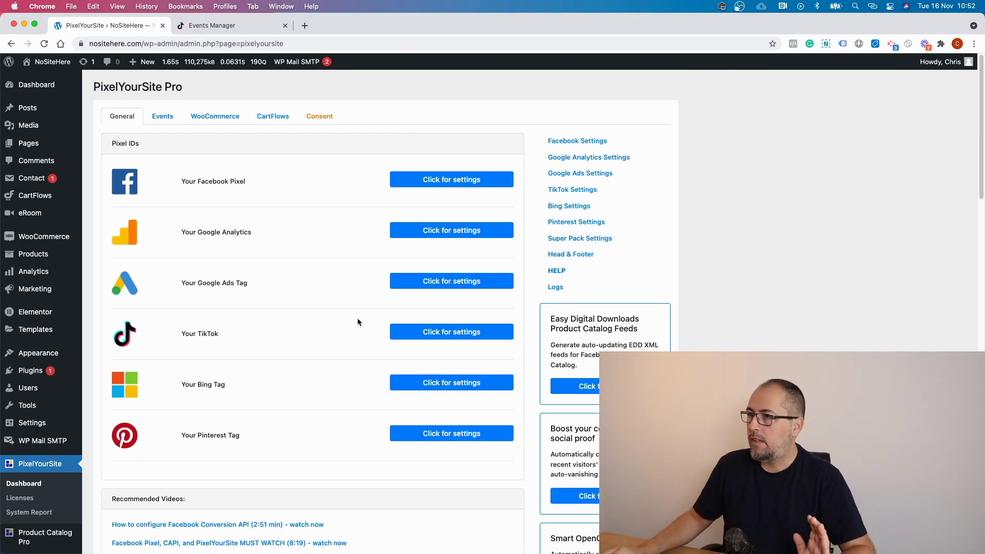
# Open the NoSiteHere pixel's Test Events and copy the site address from the WordPress admin bar.
pyautogui.click(233, 25)
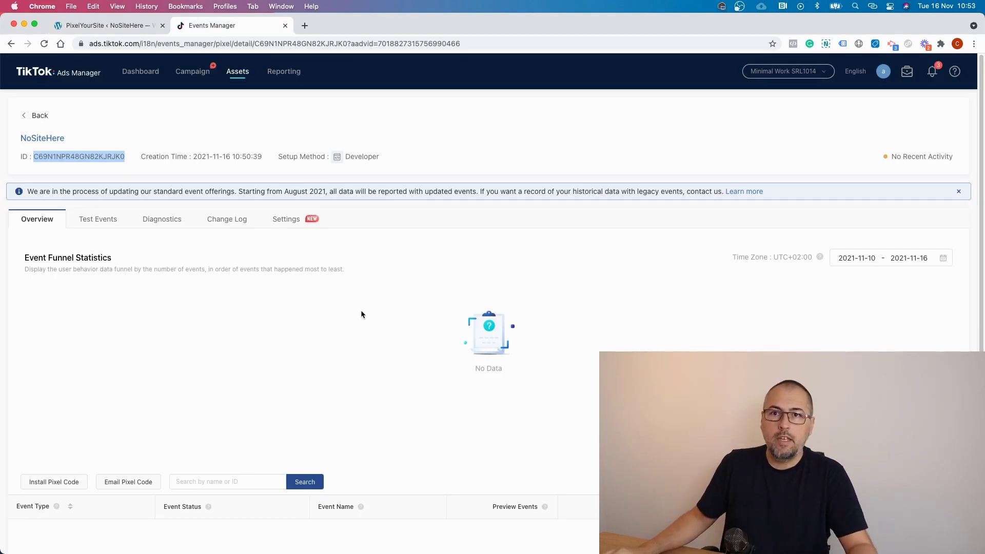
pyautogui.click(89, 221)
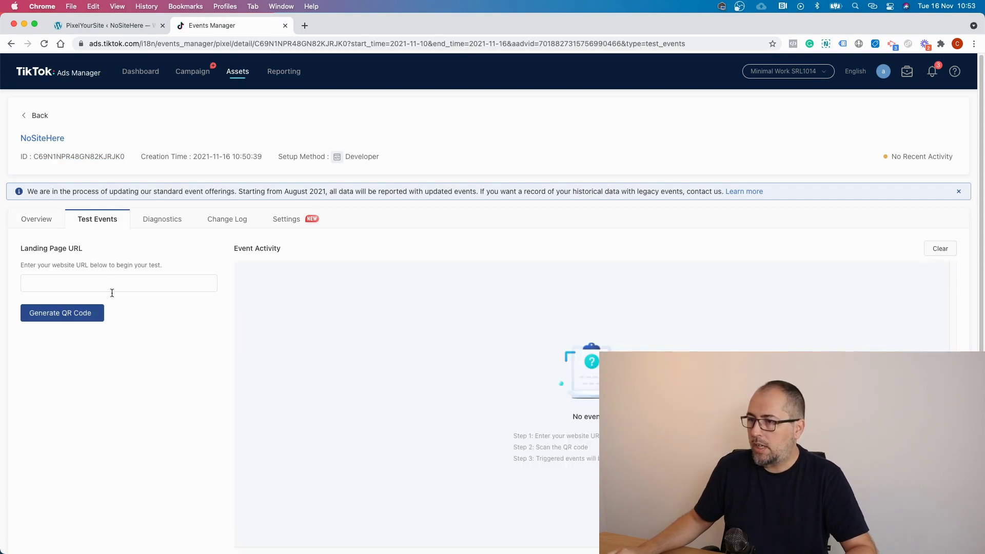
pyautogui.click(100, 27)
pyautogui.rightClick(57, 65)
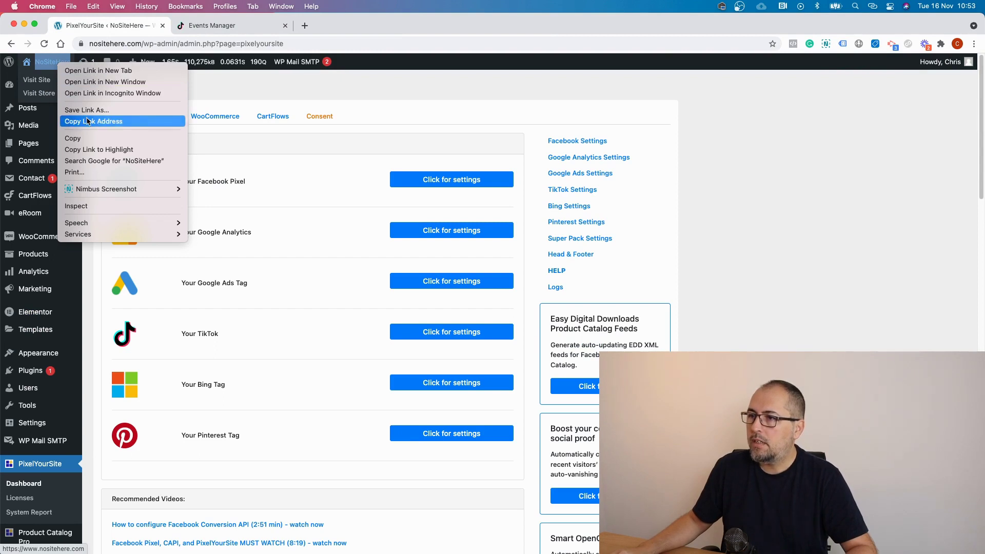
pyautogui.click(89, 121)
pyautogui.click(209, 26)
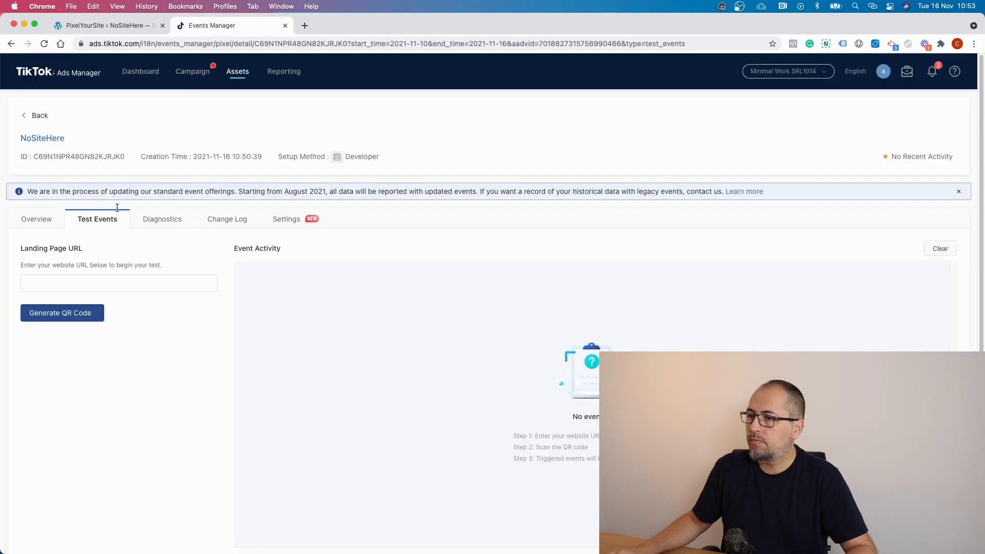
pyautogui.rightClick(85, 271)
pyautogui.click(76, 280)
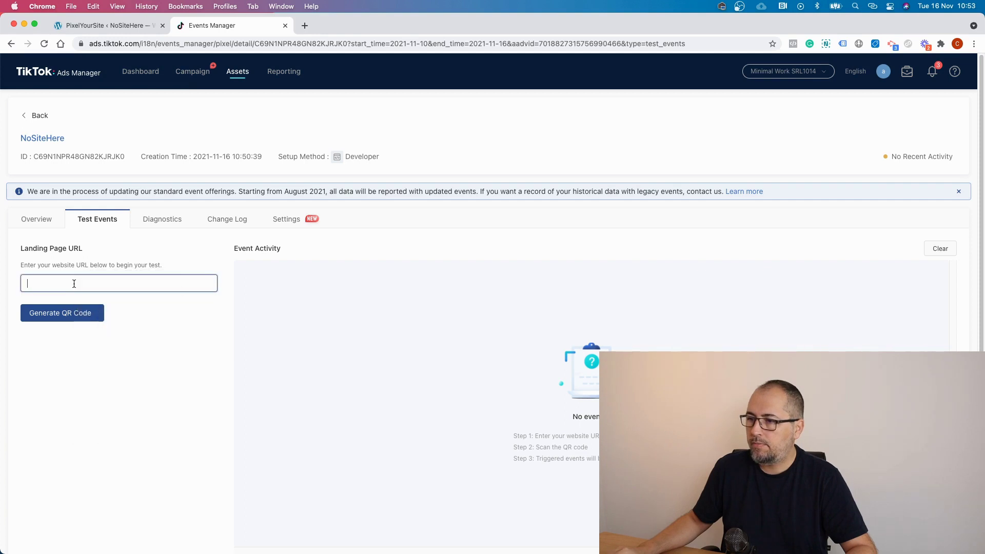
pyautogui.rightClick(75, 284)
pyautogui.click(111, 351)
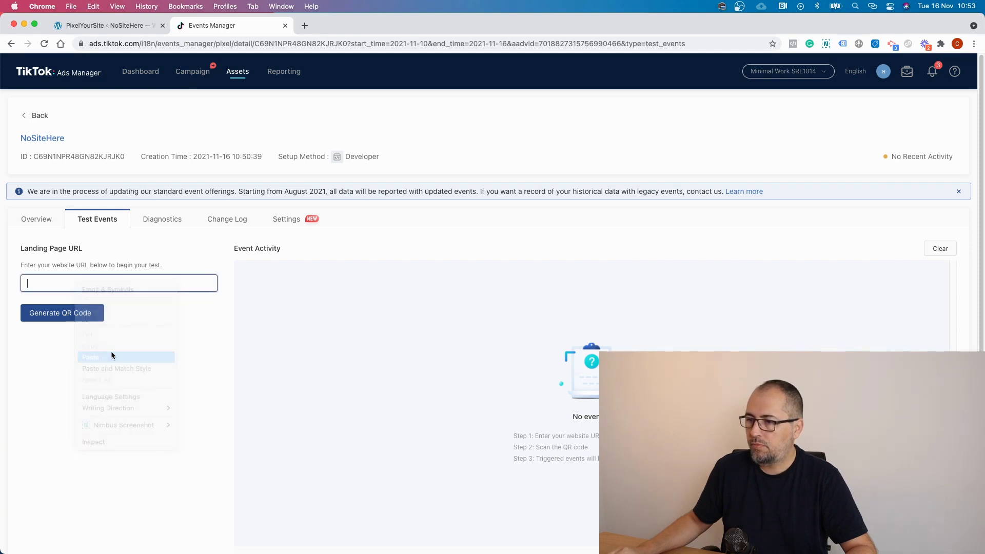
pyautogui.click(66, 315)
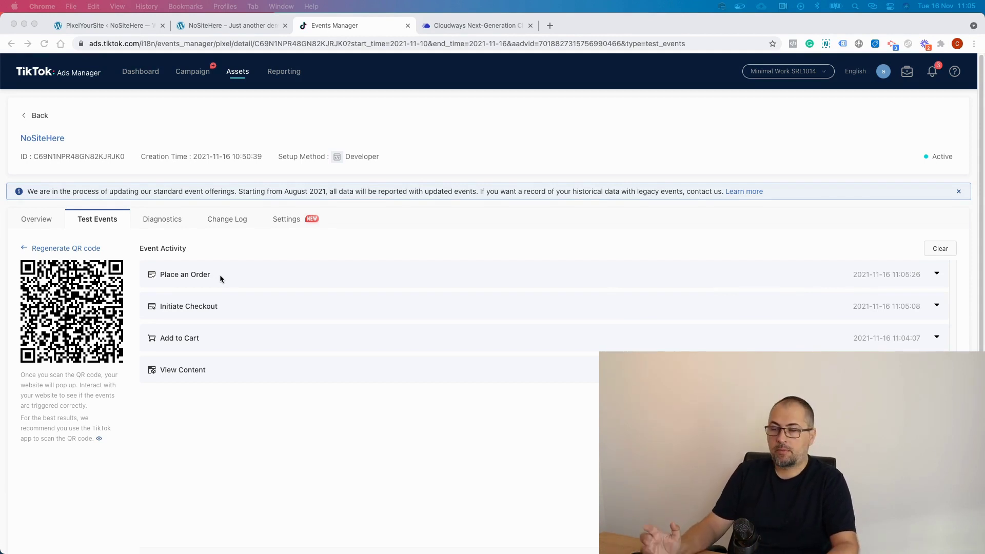
# Expand the Place an Order event to list its URL and all parameters, including GBP currency and value 0.
pyautogui.click(938, 275)
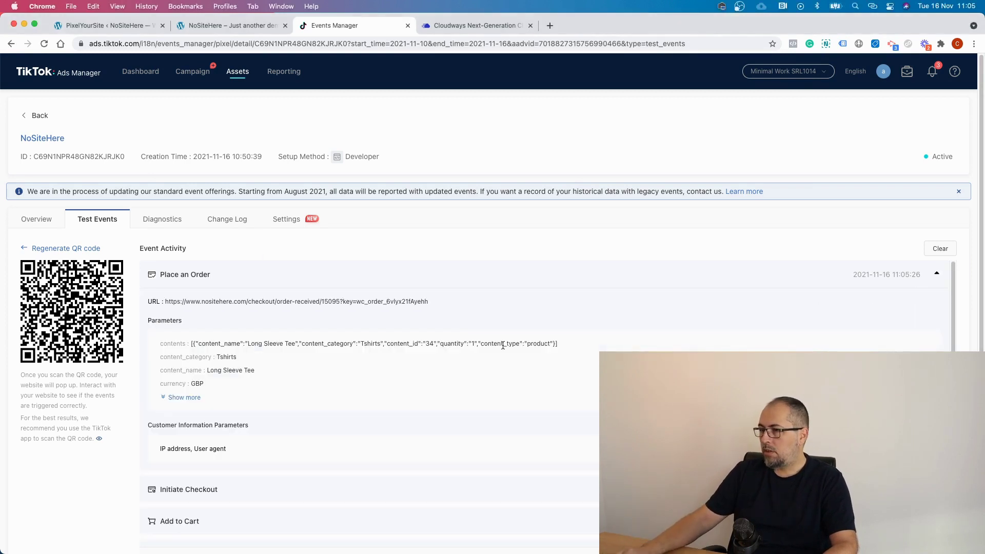
pyautogui.click(178, 397)
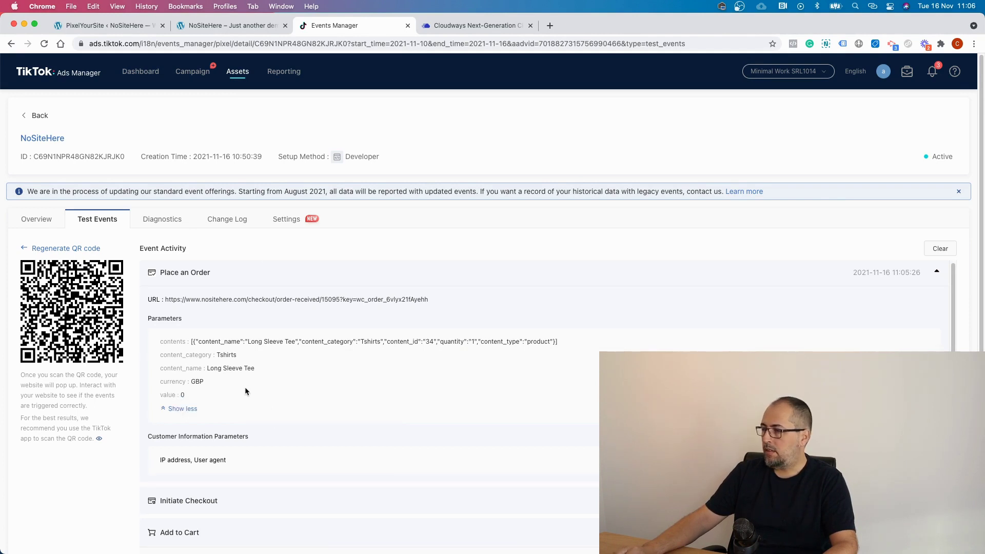
pyautogui.scroll(-1, 245, 388)
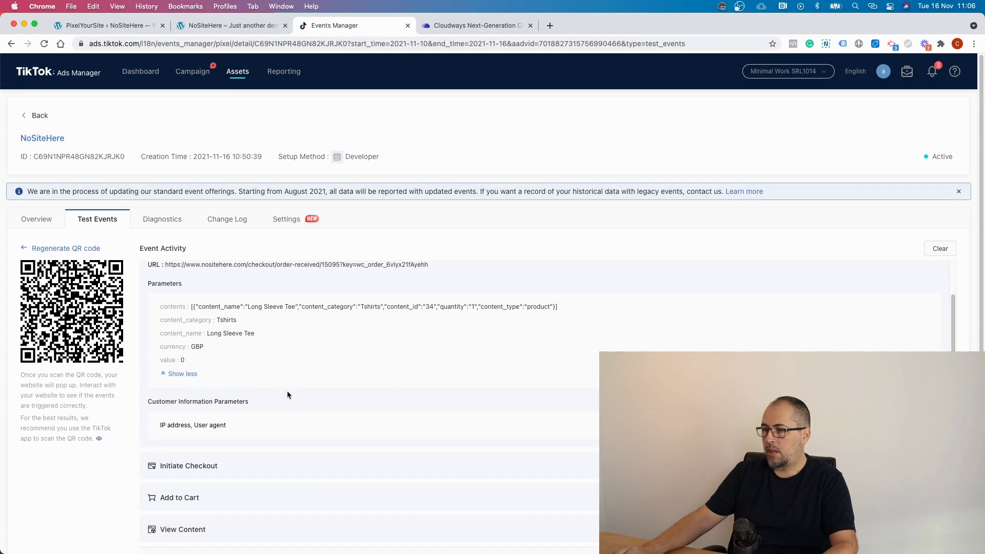
pyautogui.scroll(-1, 289, 395)
pyautogui.scroll(1, 288, 395)
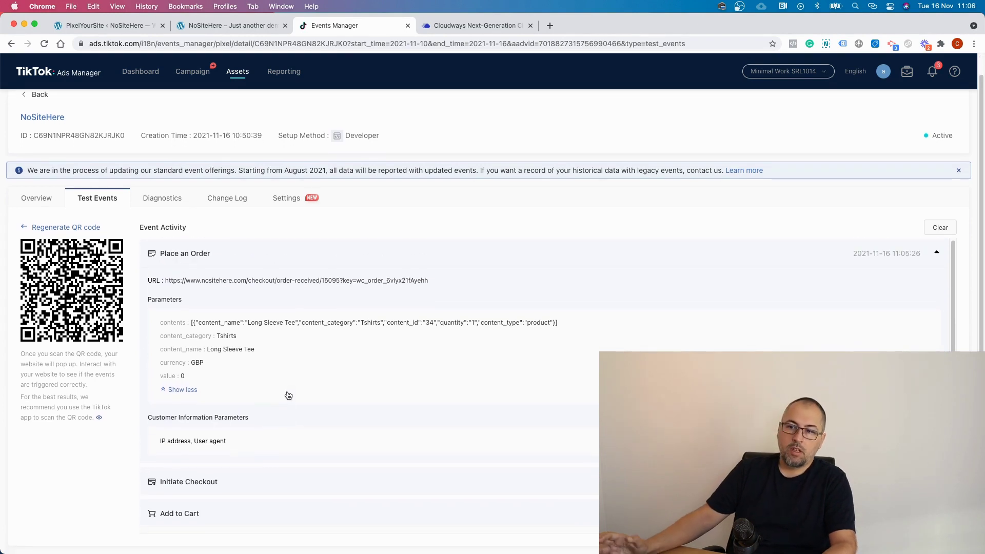
# Reload the pixel's Overview so Page View shows 2 events and Active status.
pyautogui.click(26, 202)
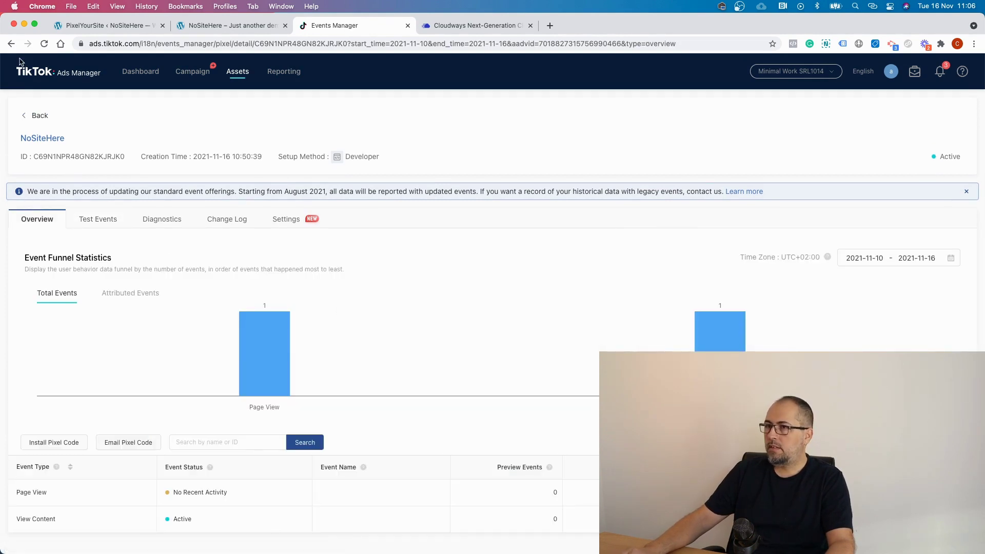
pyautogui.click(44, 43)
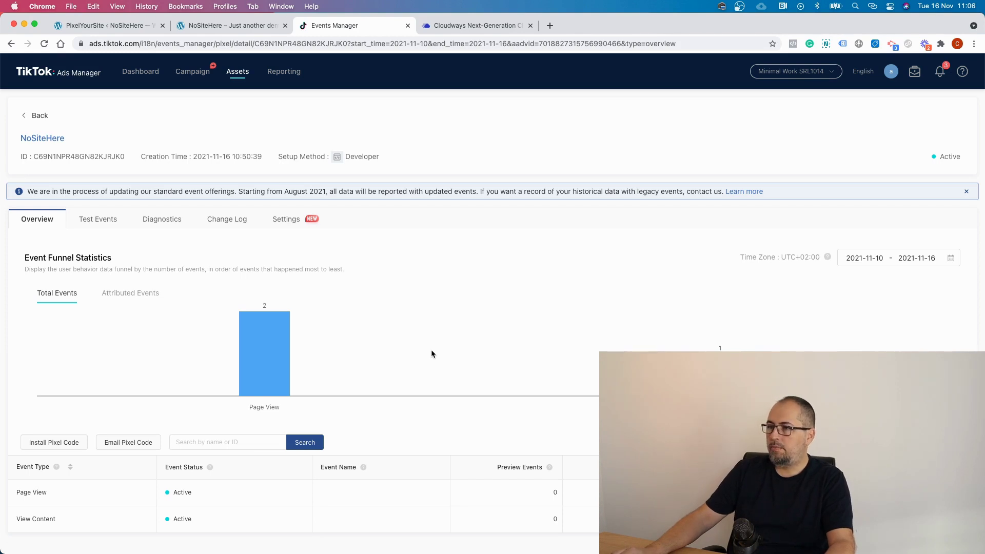
# Return to PixelYourSite Pro in WordPress and open its Events tab.
pyautogui.click(96, 28)
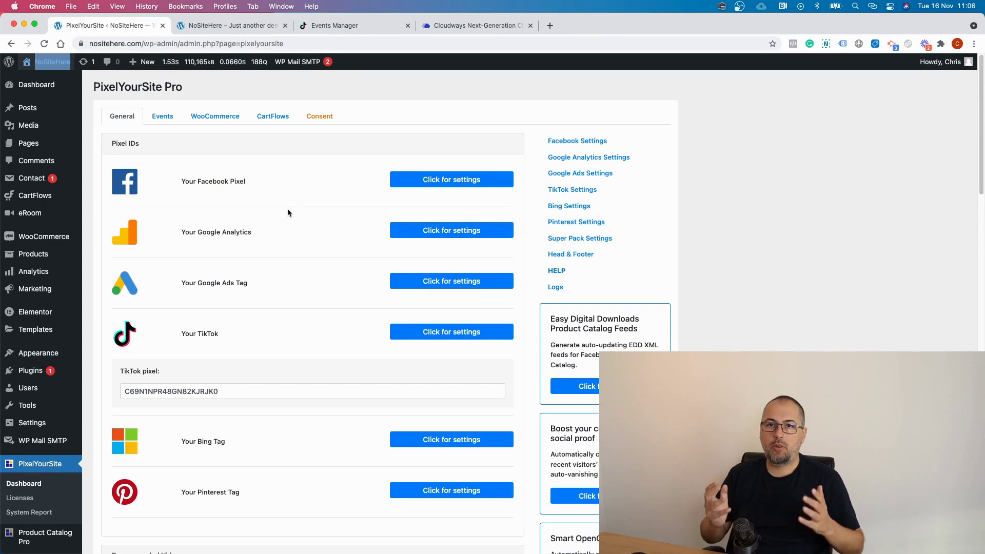
pyautogui.click(162, 123)
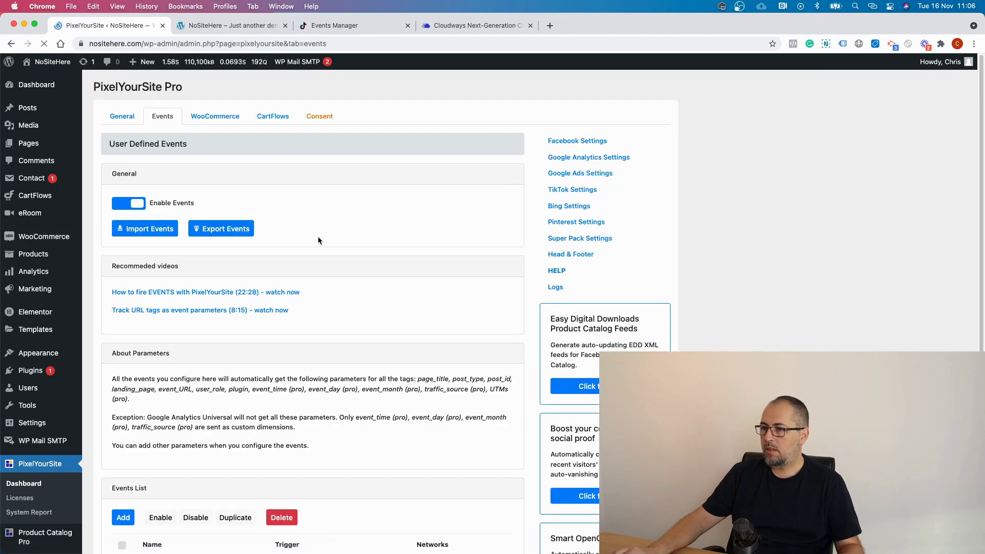
pyautogui.scroll(-4, 318, 239)
# Add a new event, leaving its Fire event when trigger on Page visit.
pyautogui.click(117, 202)
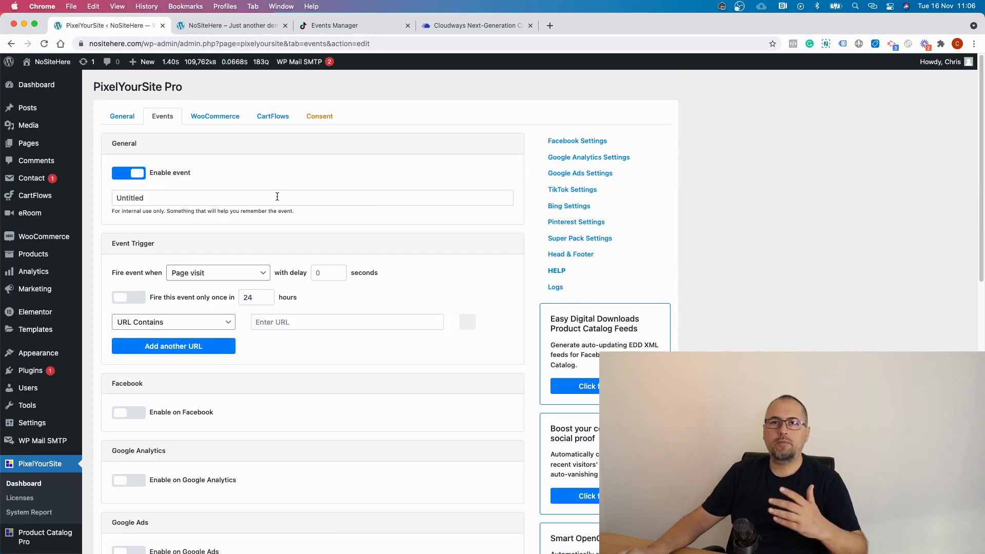
pyautogui.scroll(-2, 277, 197)
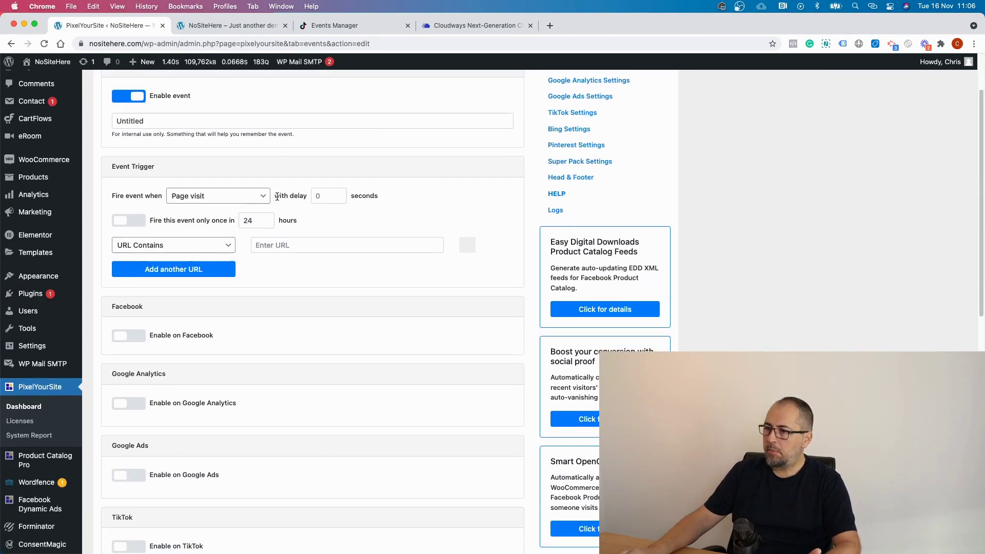
pyautogui.click(203, 198)
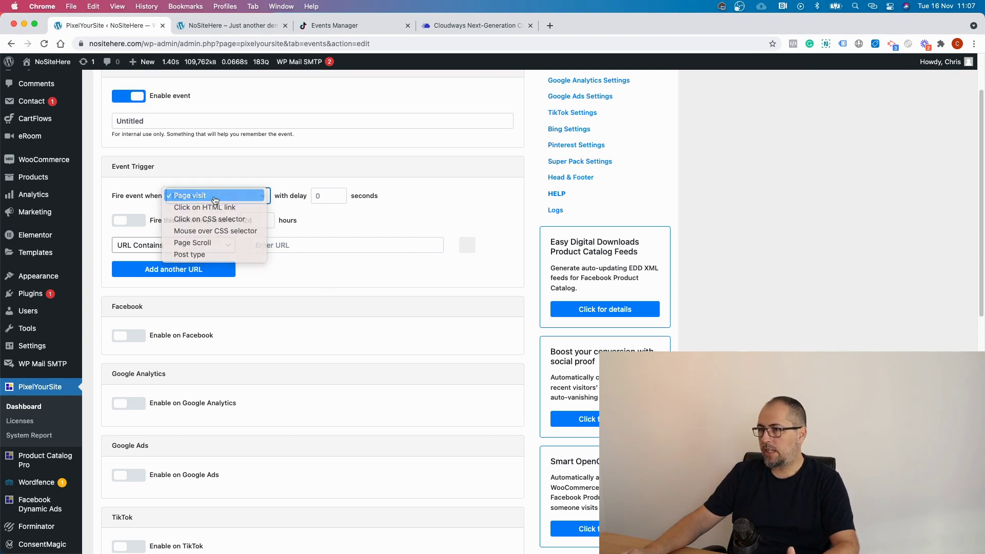
pyautogui.click(192, 196)
pyautogui.scroll(-3, 375, 262)
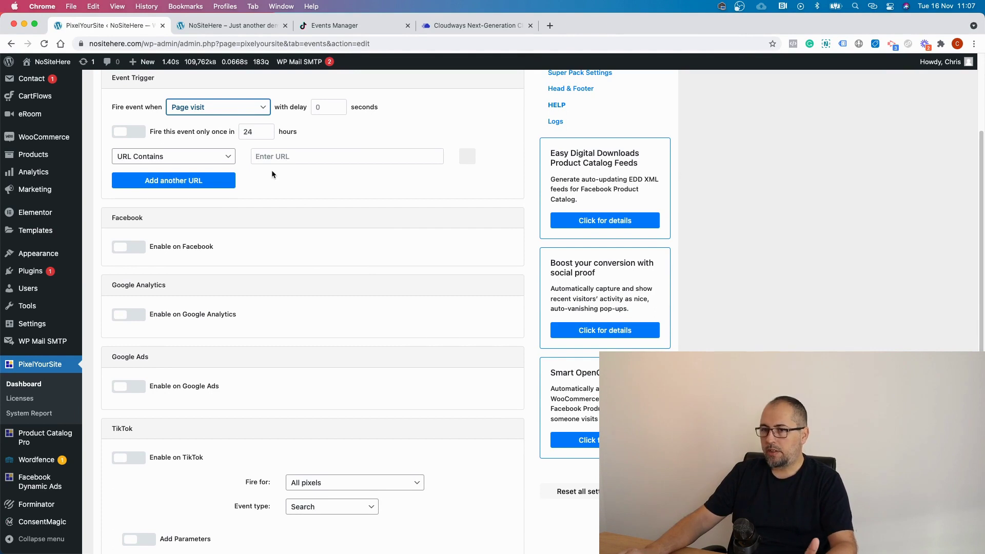
pyautogui.scroll(-1, 271, 176)
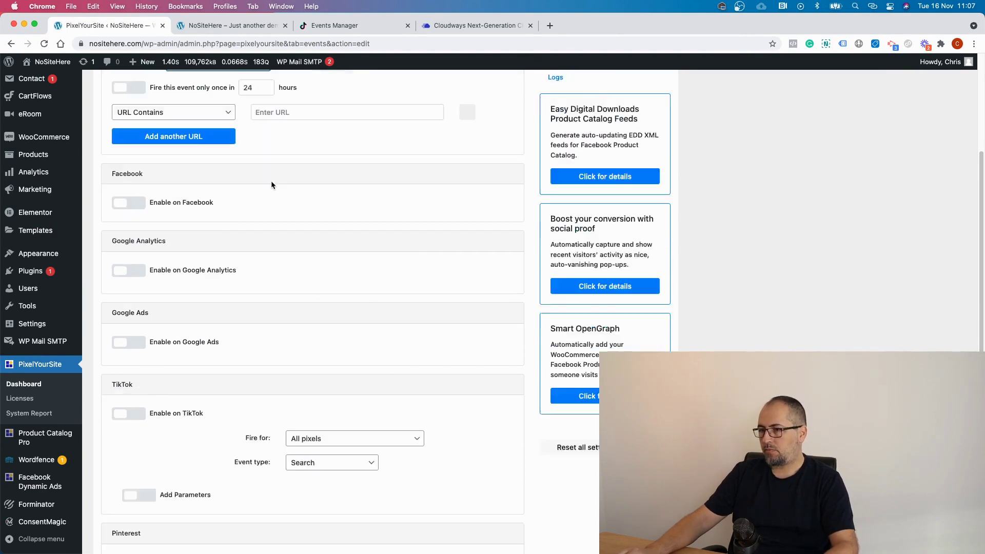
pyautogui.scroll(-1, 271, 181)
pyautogui.scroll(-2, 271, 184)
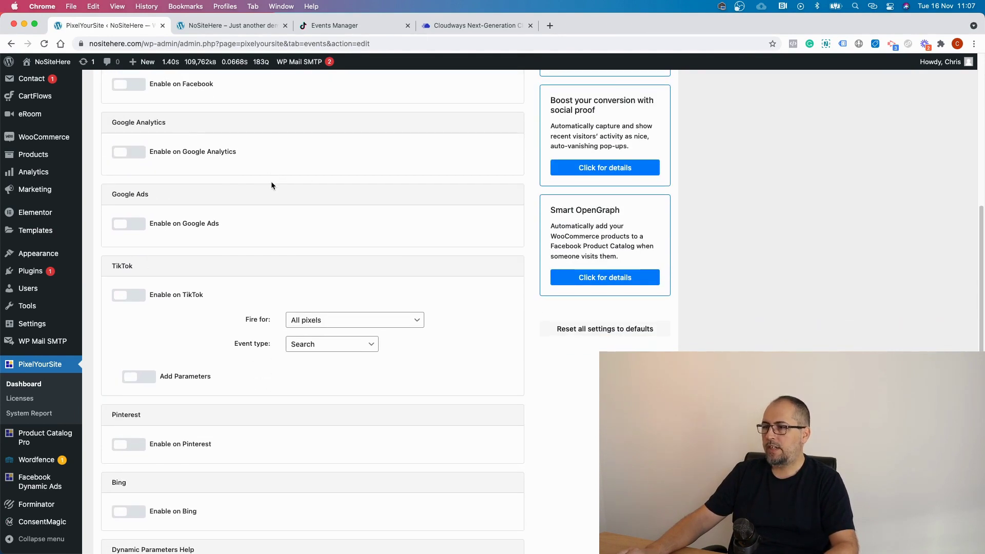
# Fire the event on TikTok's global pixel as ViewContent, with content_type, quantity, content_id and value parameters.
pyautogui.click(126, 295)
pyautogui.scroll(-3, 206, 284)
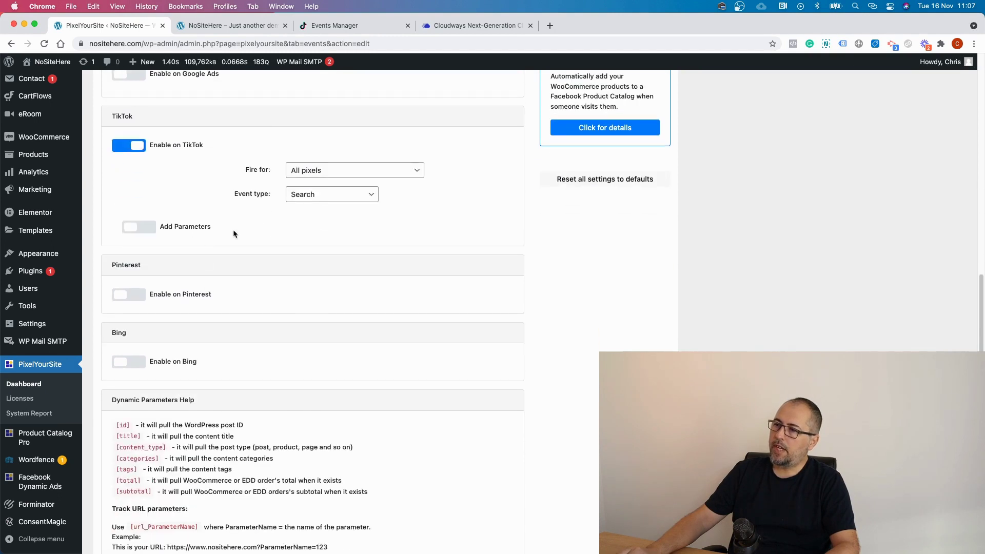
pyautogui.click(312, 172)
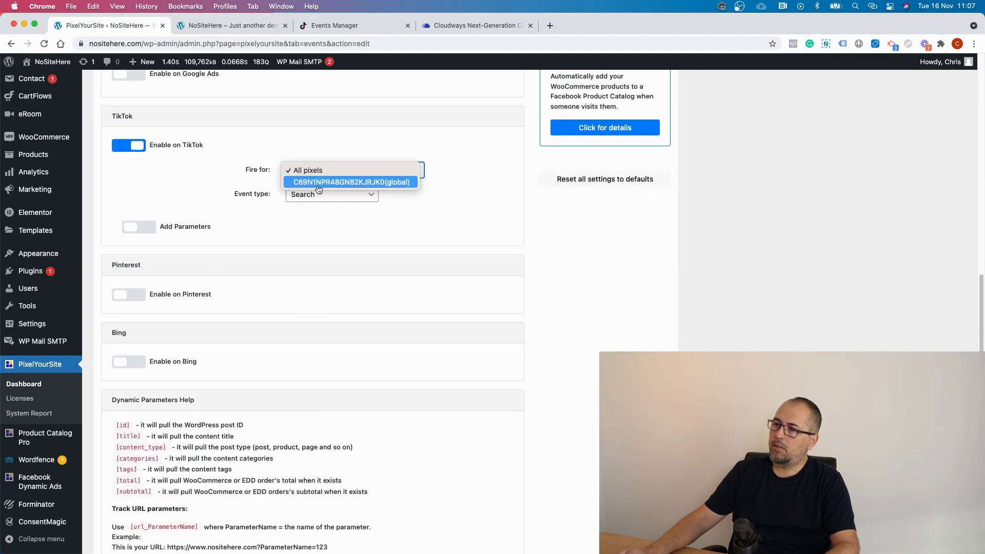
pyautogui.click(317, 183)
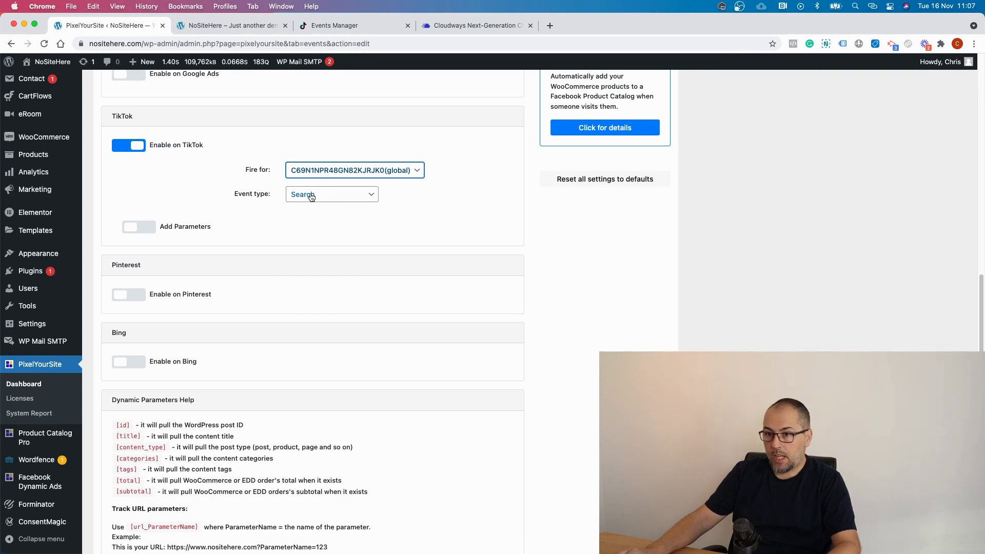
pyautogui.click(311, 196)
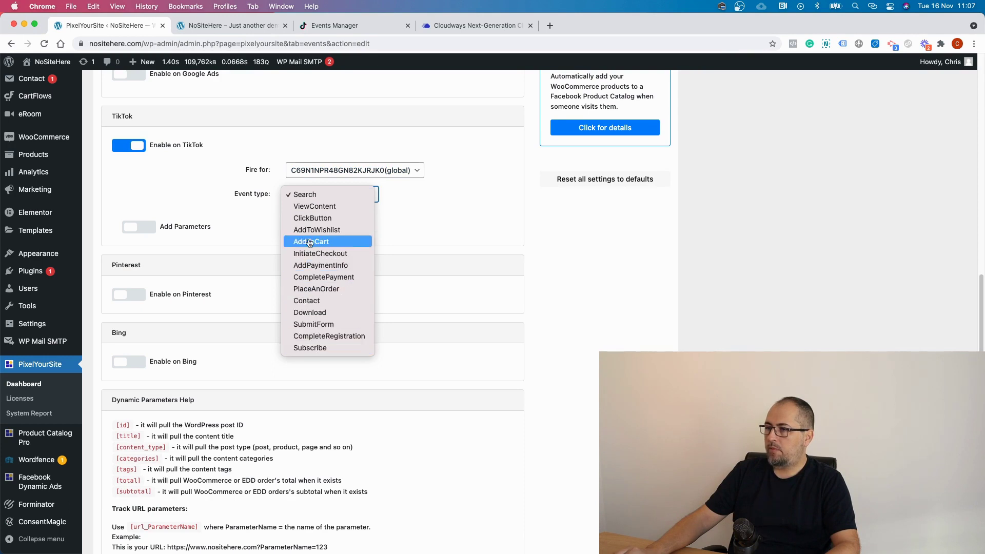
pyautogui.click(312, 208)
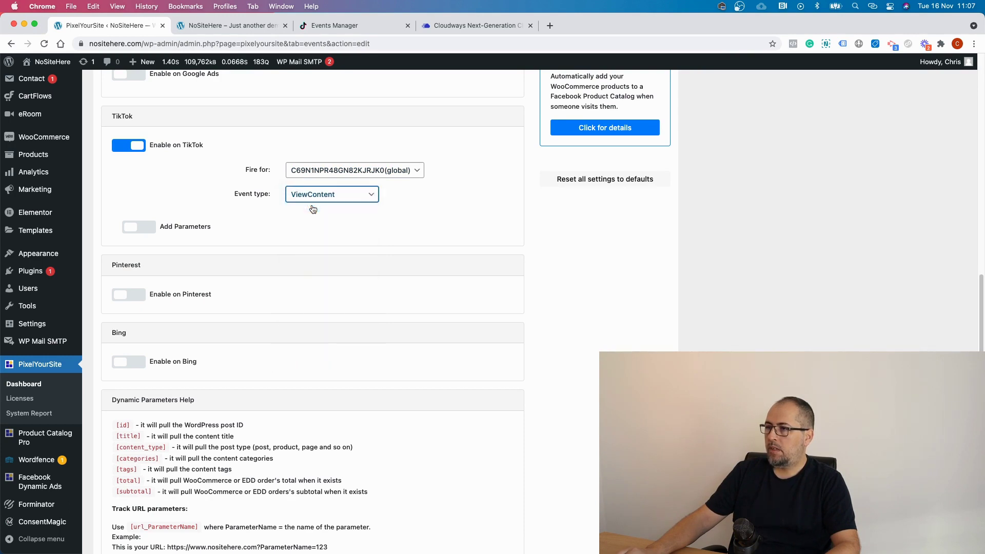
pyautogui.click(146, 229)
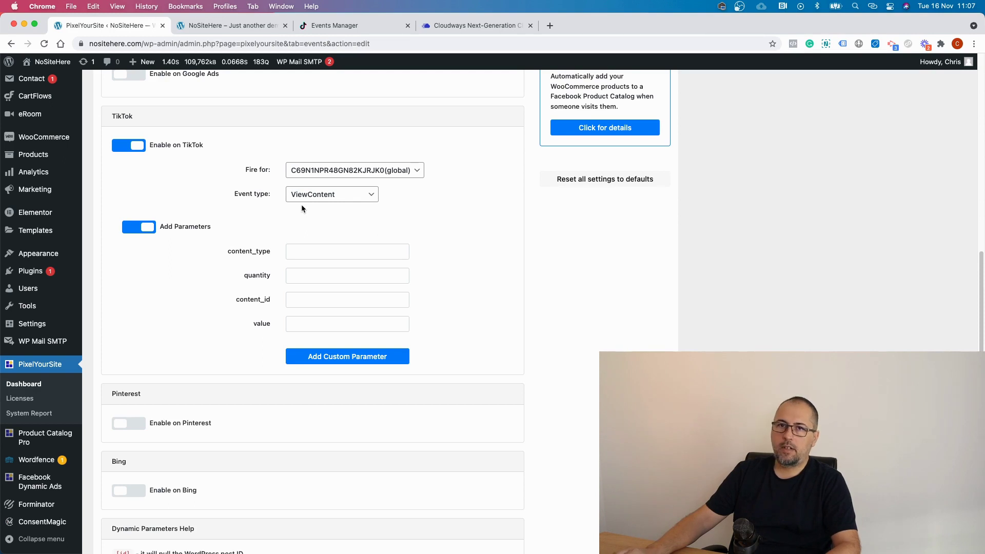
pyautogui.scroll(-5, 302, 208)
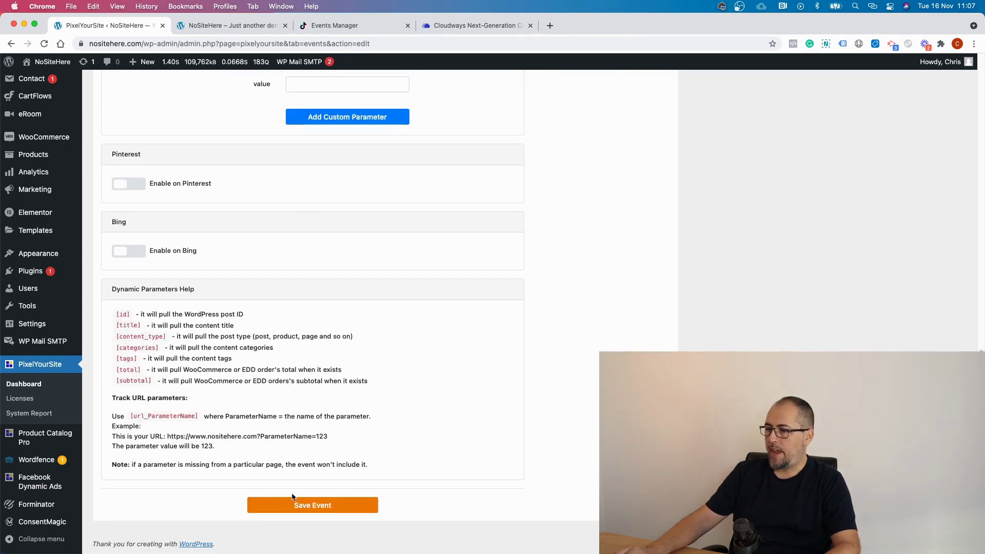
pyautogui.scroll(10, 448, 167)
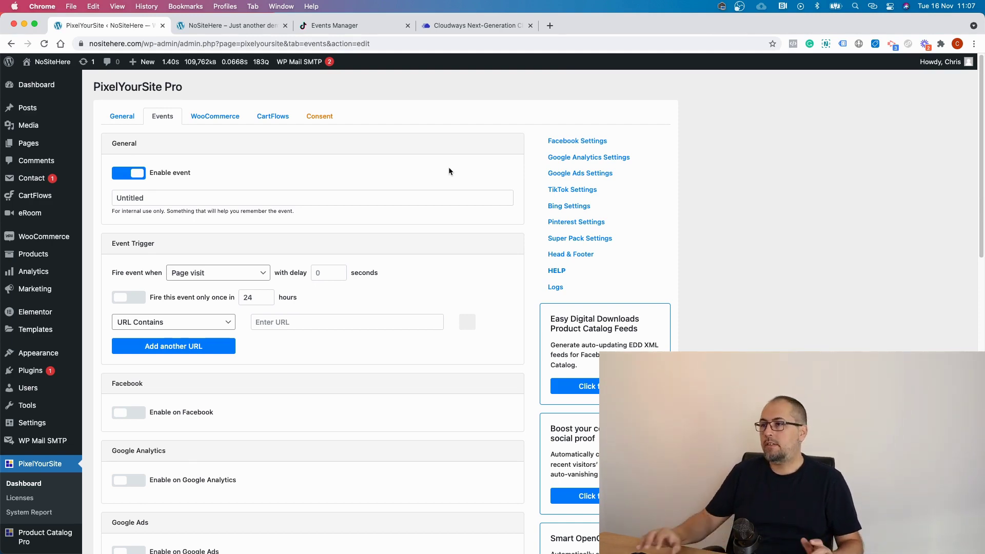
pyautogui.scroll(-10, 449, 167)
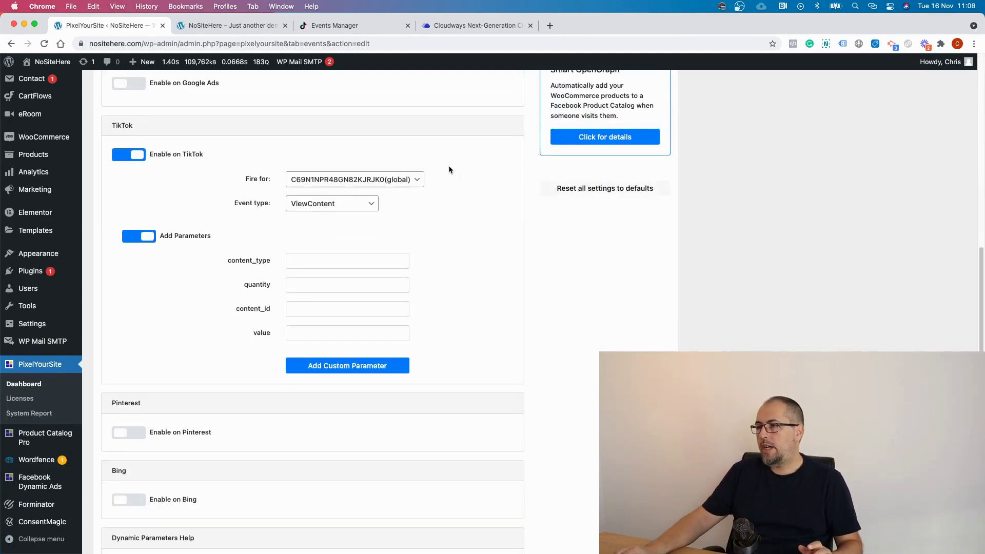
pyautogui.click(344, 204)
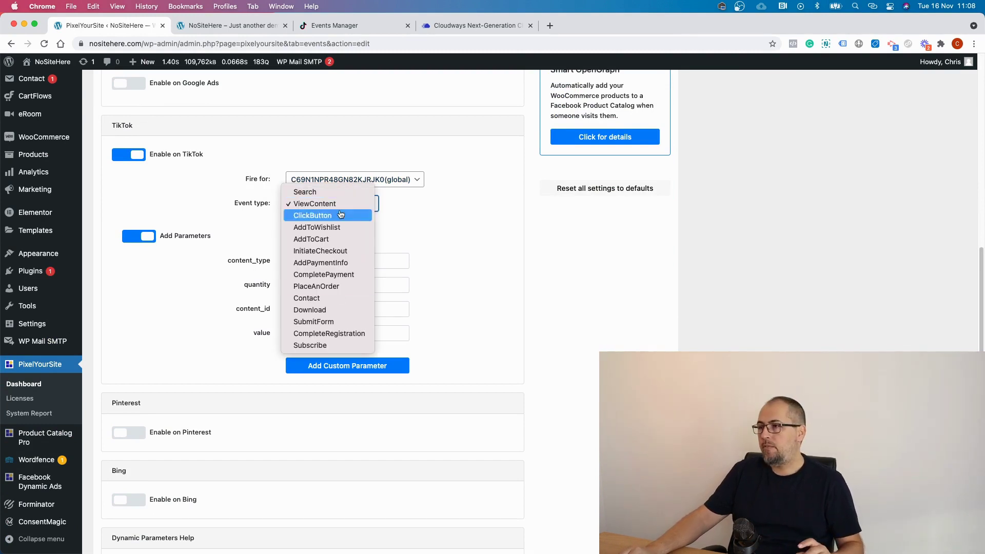
pyautogui.click(471, 280)
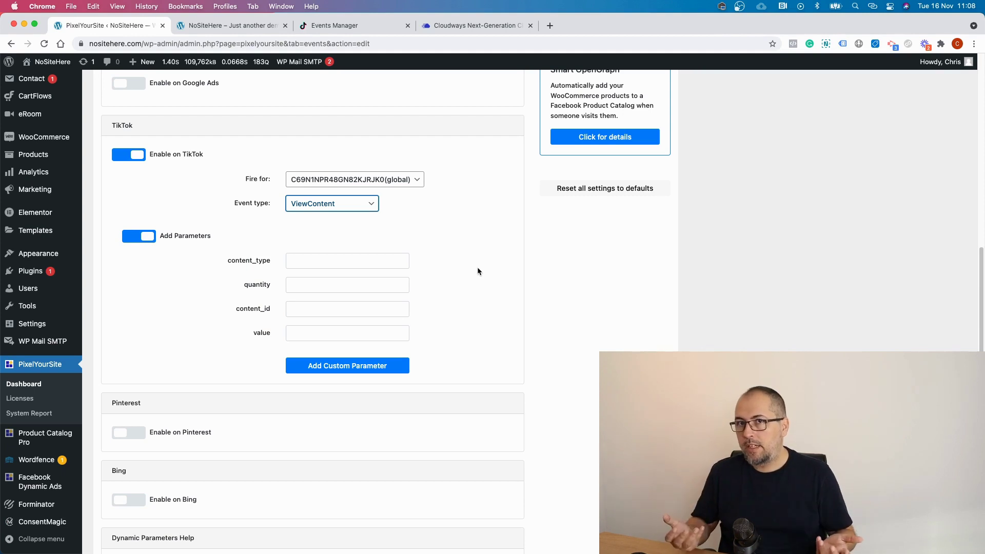
pyautogui.scroll(-1, 478, 271)
pyautogui.scroll(10, 478, 271)
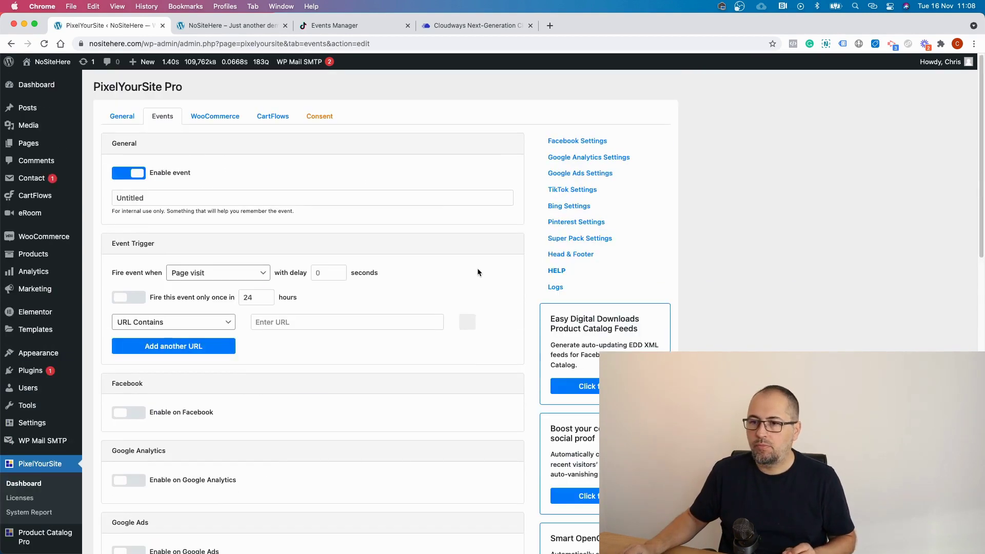